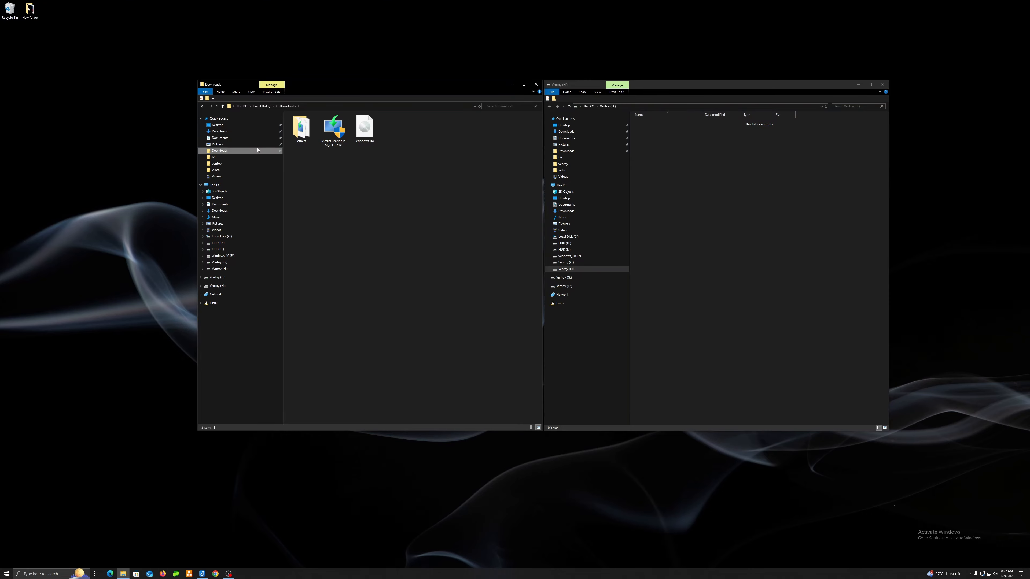
Step: Copy Windows.iso from the Downloads folder to the empty Ventoy (H:) drive and close the file windows
click(364, 128)
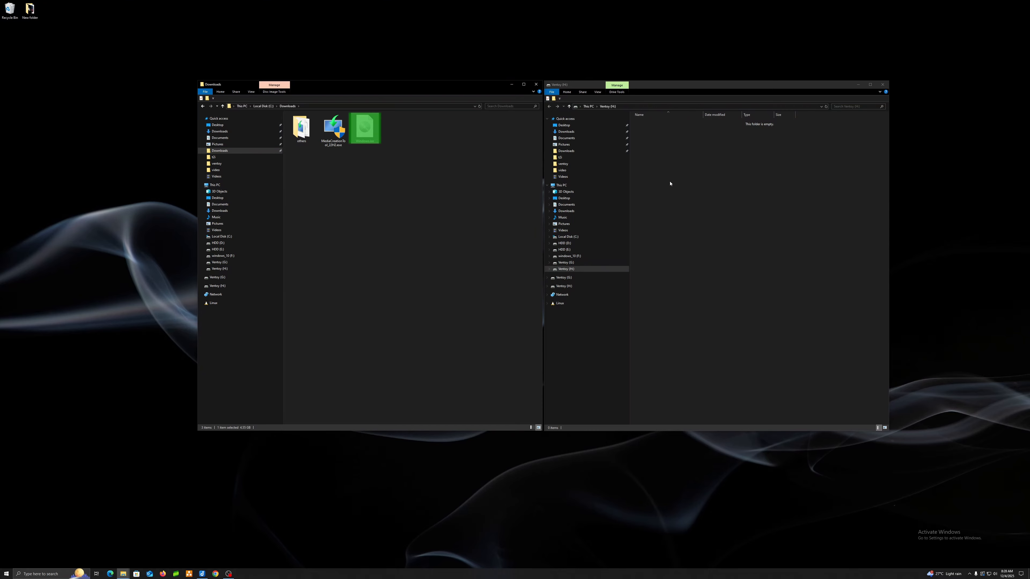
right_click(676, 175)
click(691, 212)
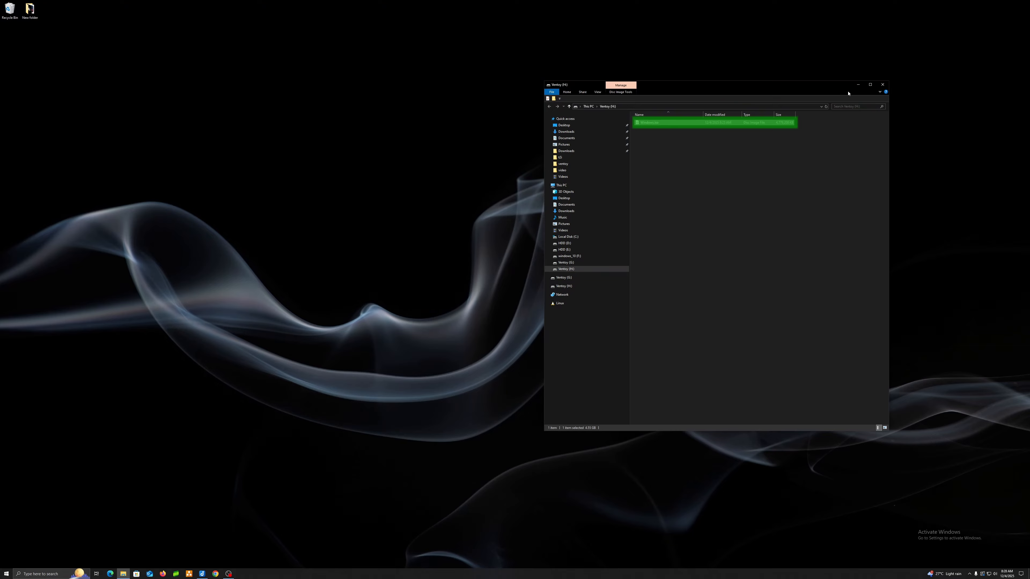
click(882, 84)
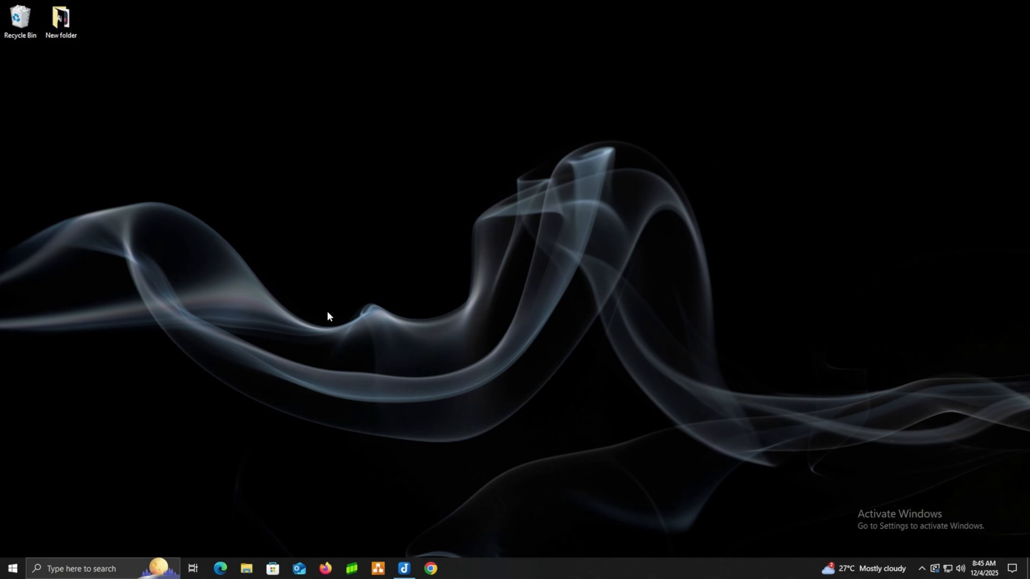
Step: Restart the computer and enter the UEFI BIOS setup during startup
click(12, 568)
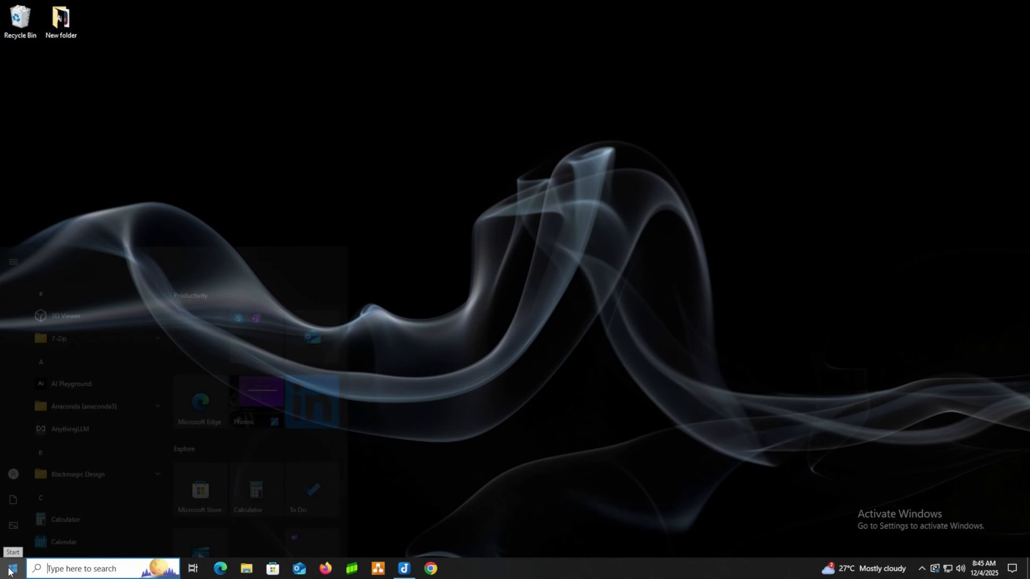
mouse_move(13, 546)
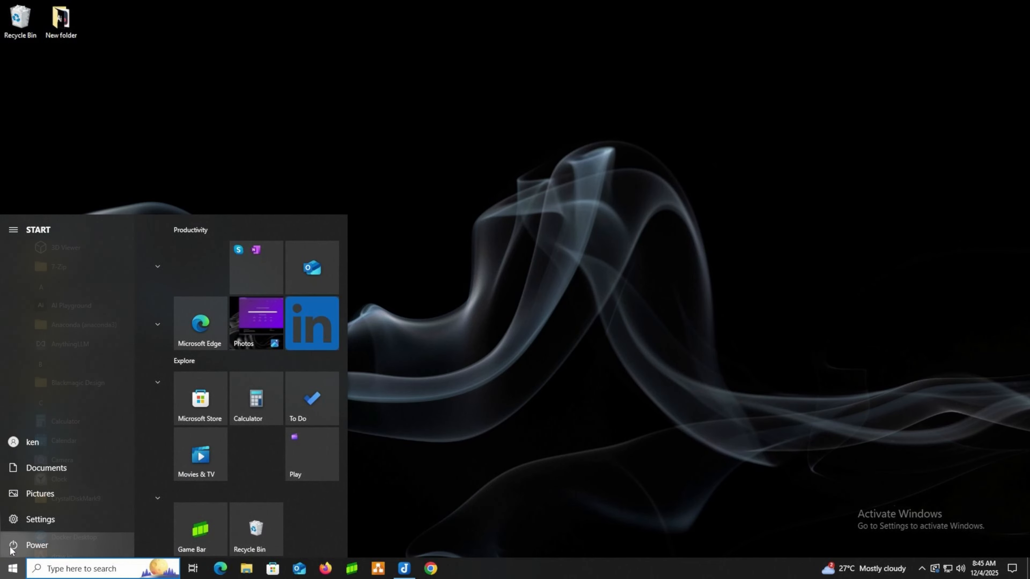
click(25, 545)
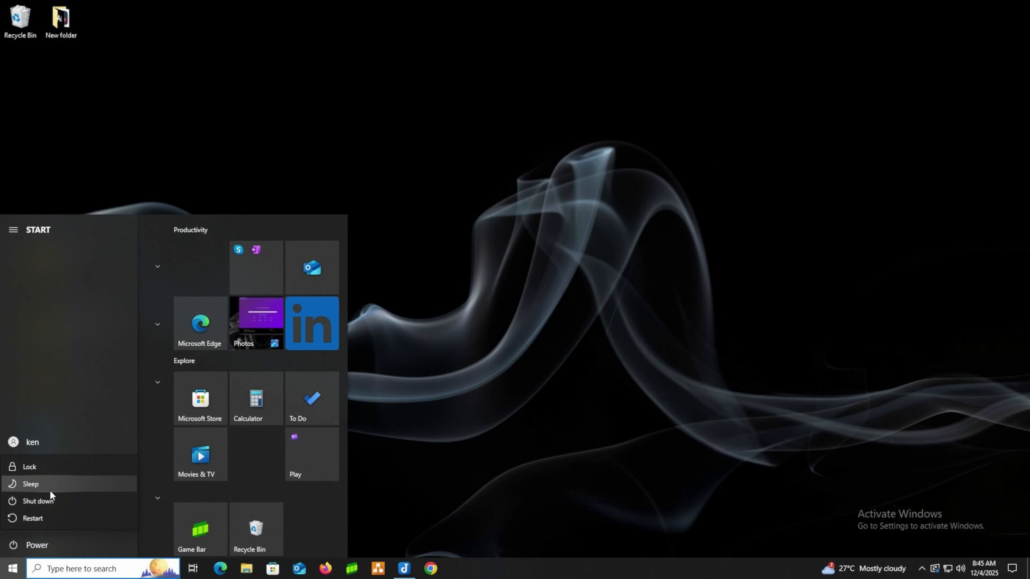
click(61, 515)
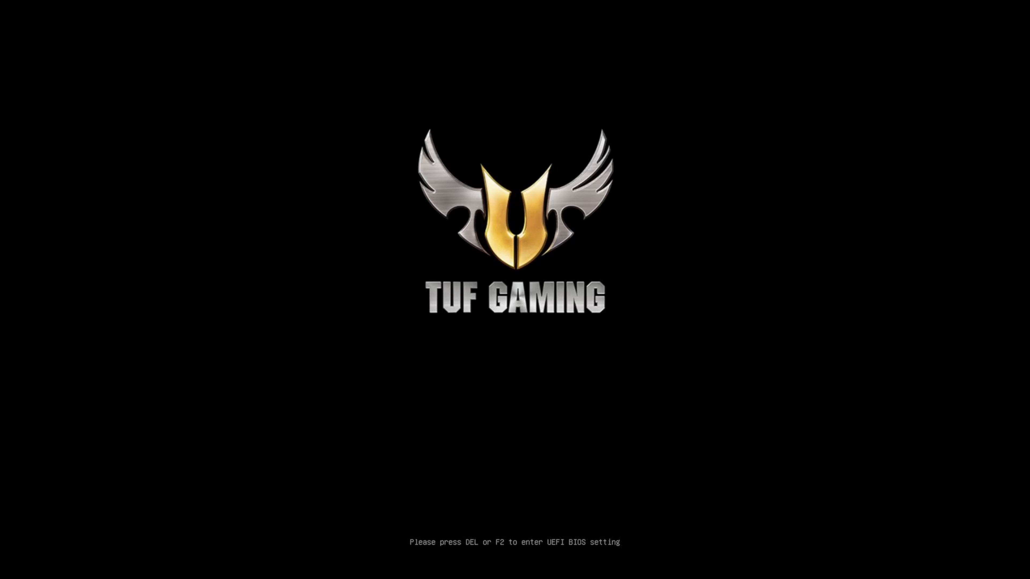
key(Delete)
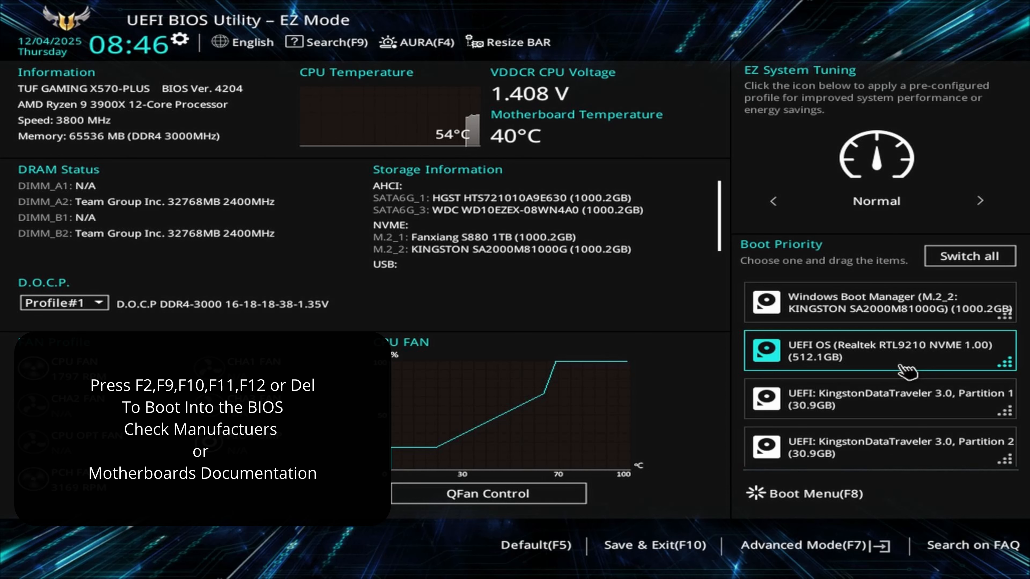
Step: Move UEFI OS (Realtek RTL9210 NVME 1.00) to first place in the boot priority, then save and exit the BIOS
drag(901, 366, 896, 369)
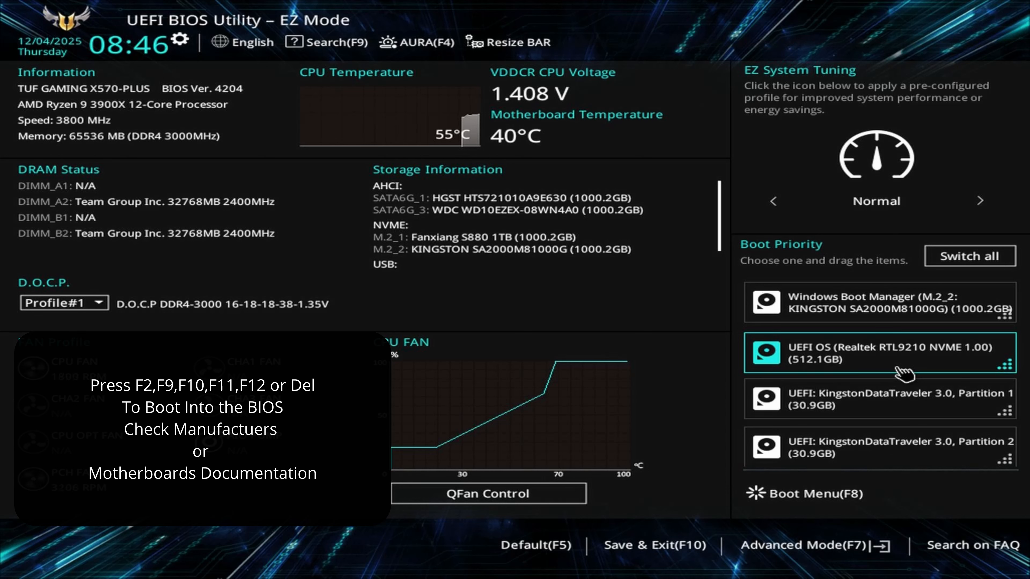
drag(897, 368, 856, 313)
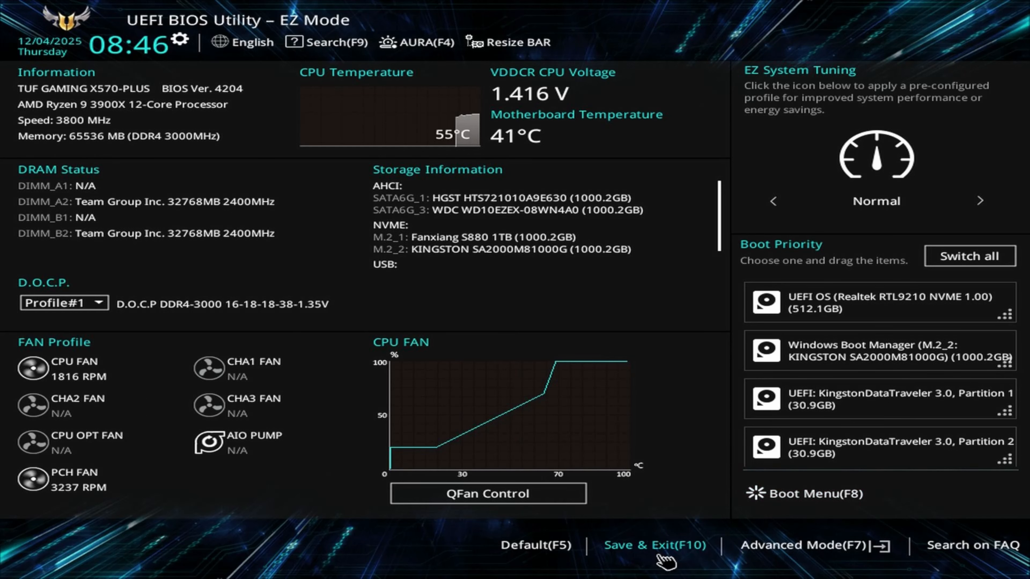
click(659, 556)
click(545, 461)
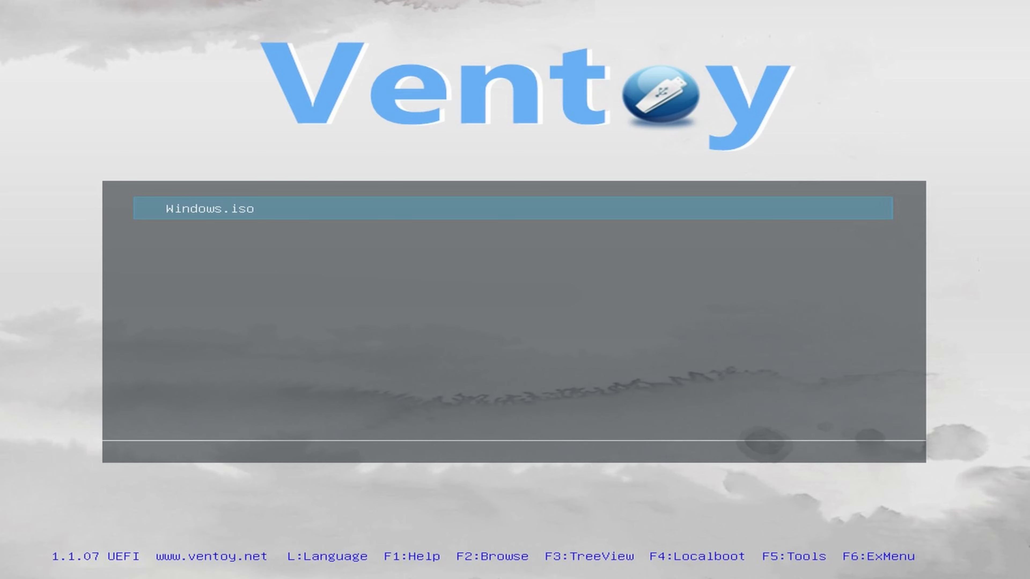
Step: Boot Windows.iso in normal mode from Ventoy and continue into Windows Setup
key(Return)
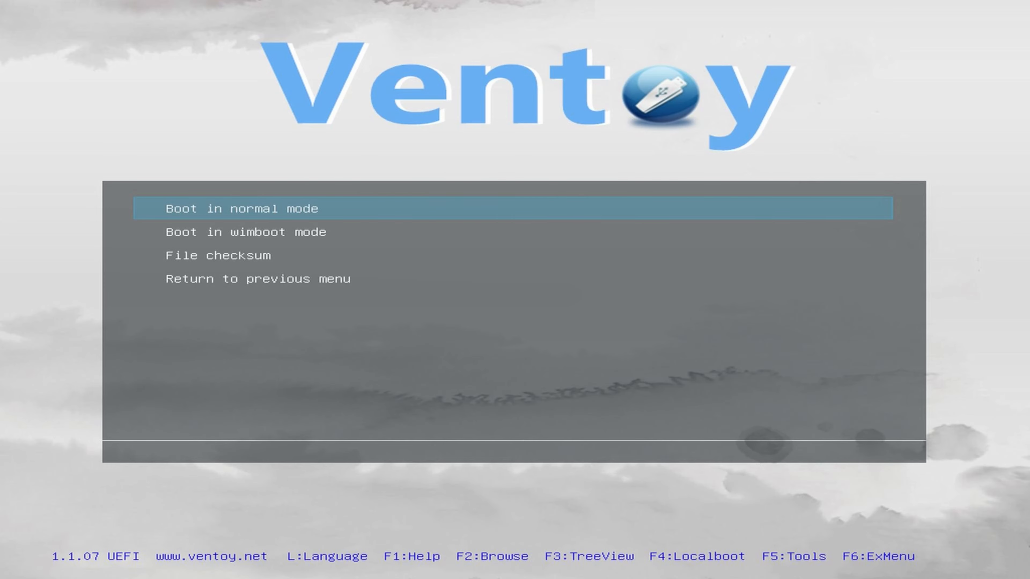
key(Return)
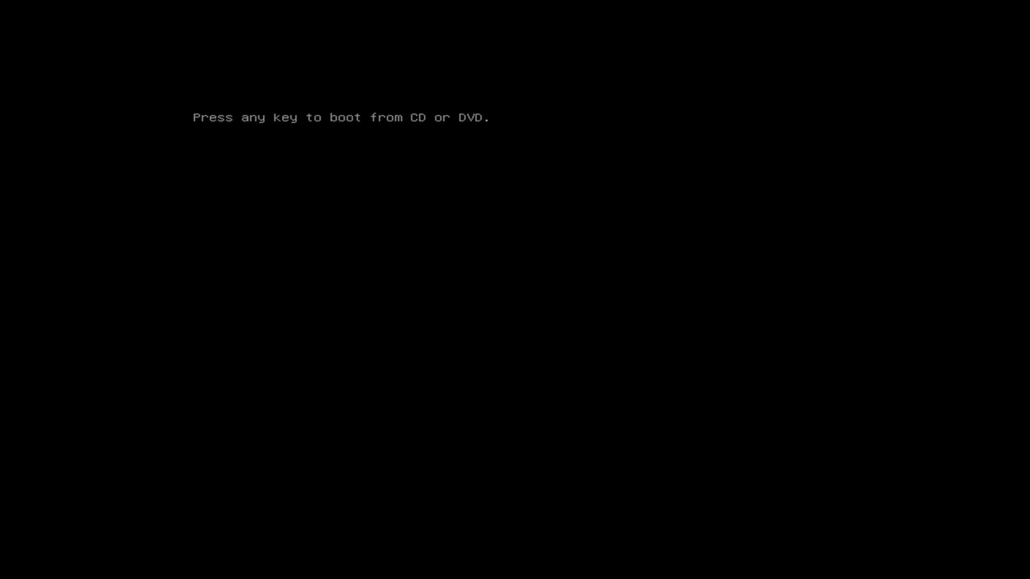
key(Return)
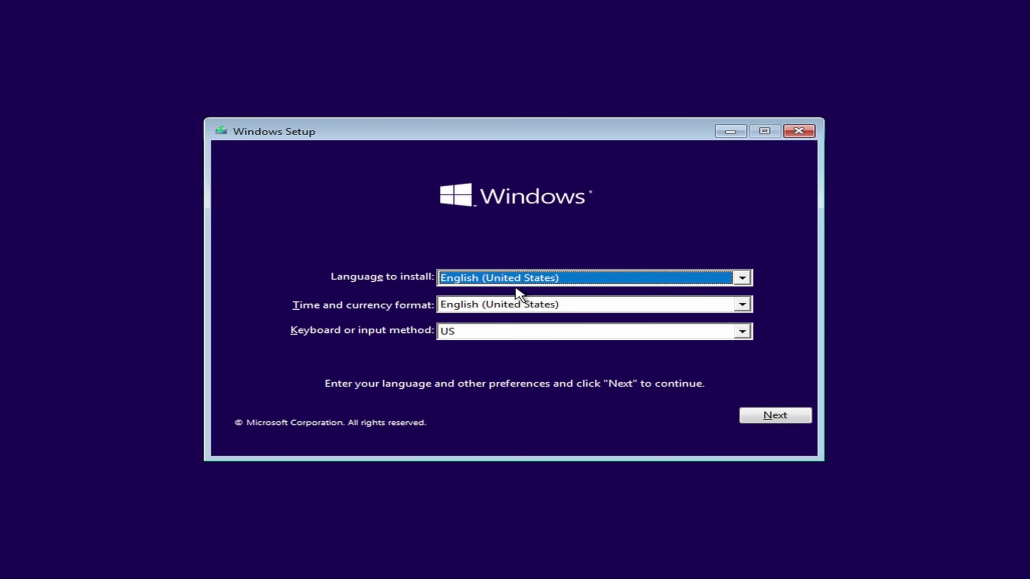
Step: Accept English (United States) as language and time format with the US keyboard, and start the Windows installation
click(465, 304)
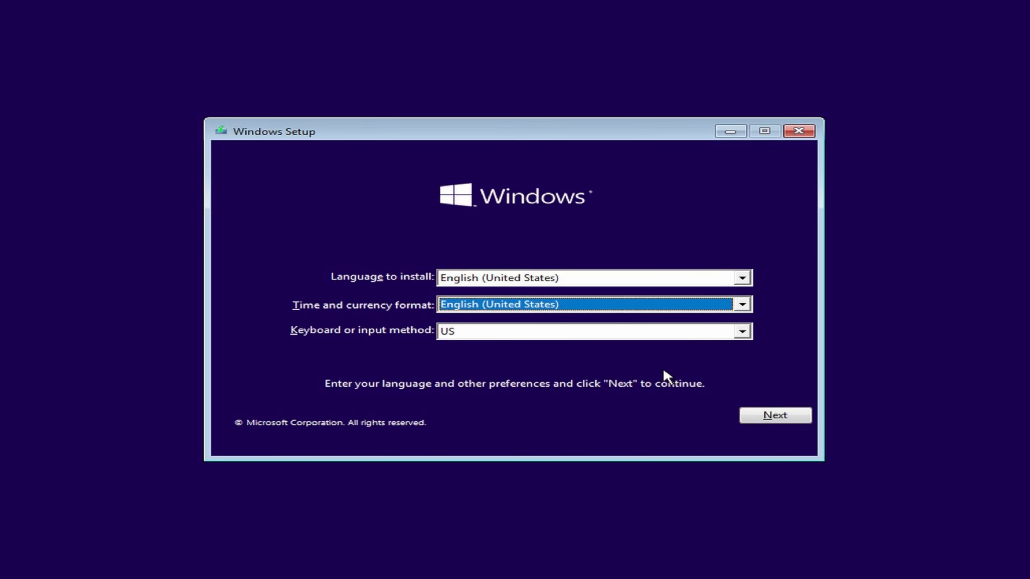
click(784, 414)
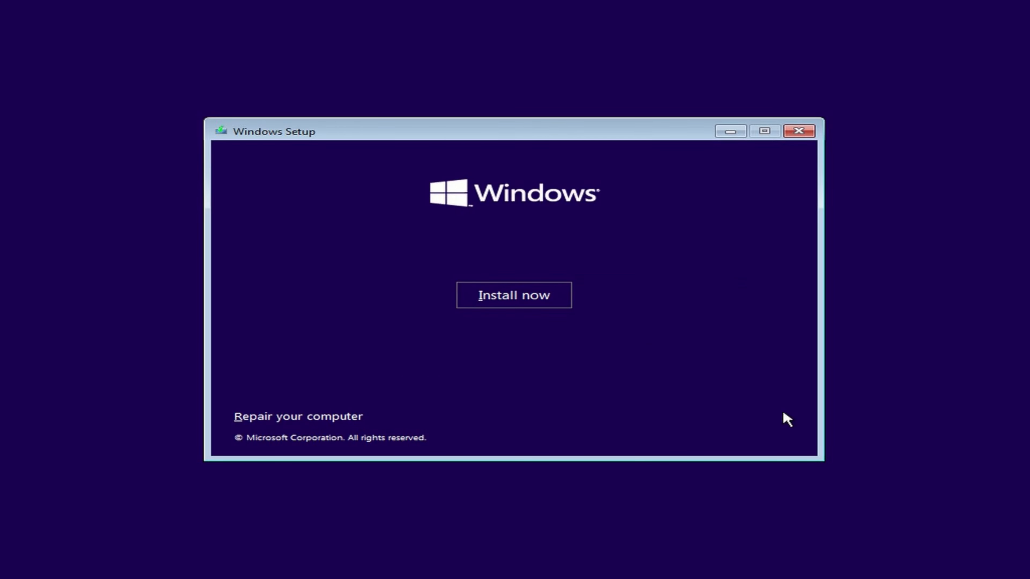
click(512, 299)
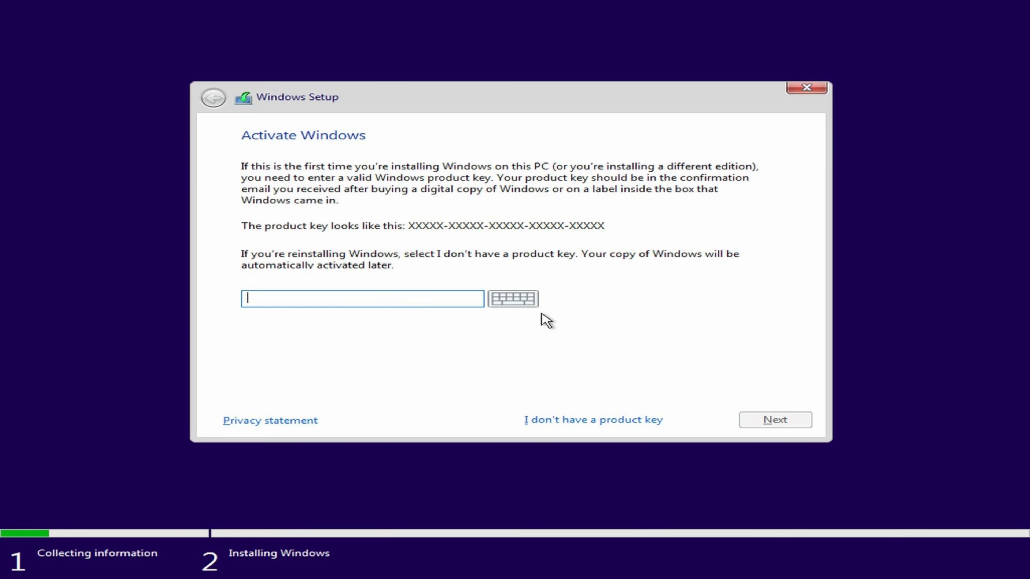
Step: Continue without a product key and choose Windows 10 Pro as the operating system to install
click(579, 421)
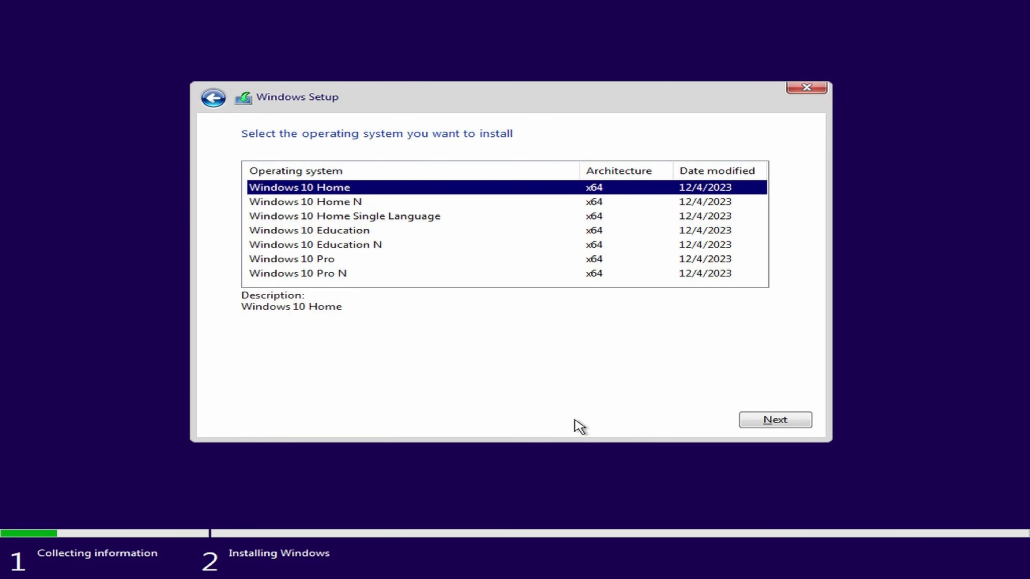
click(408, 262)
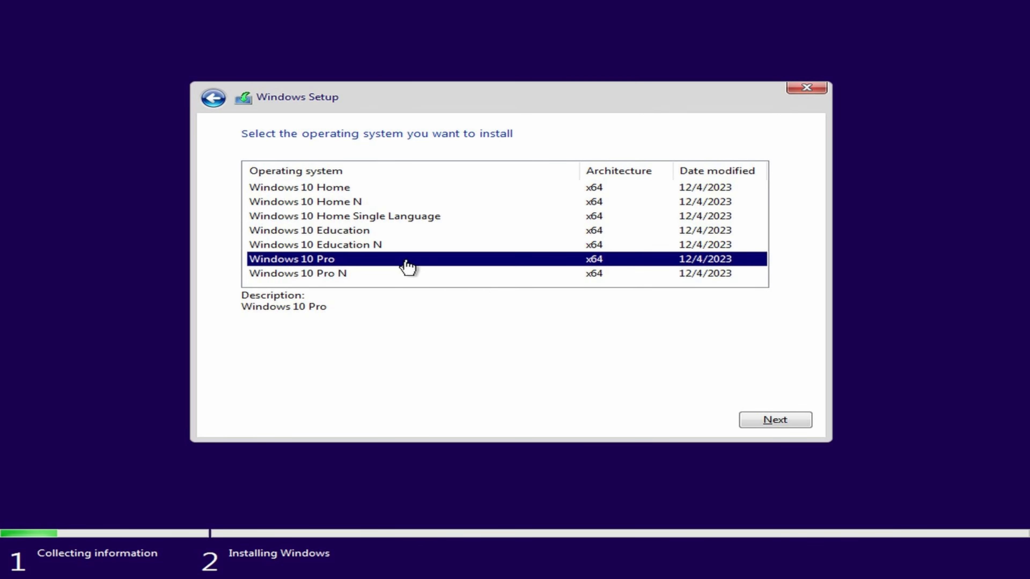
click(754, 420)
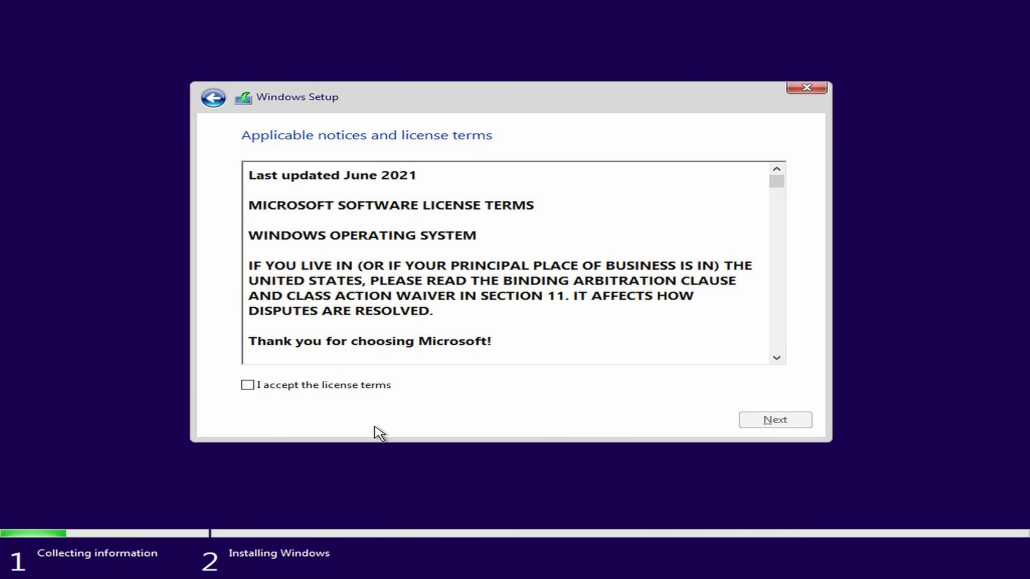
Step: Accept the license terms and choose the custom installation type that installs Windows only
click(353, 387)
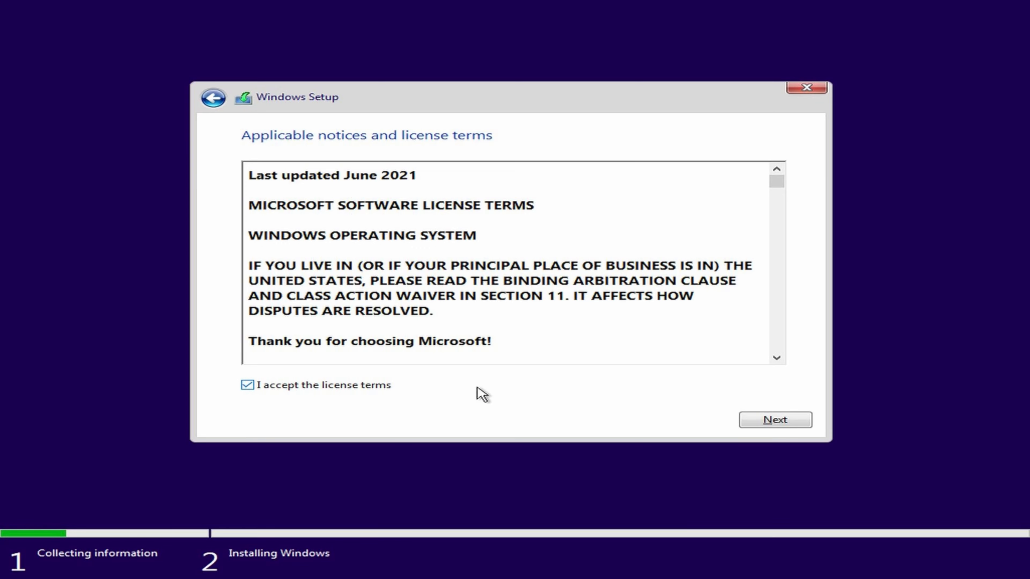
click(794, 422)
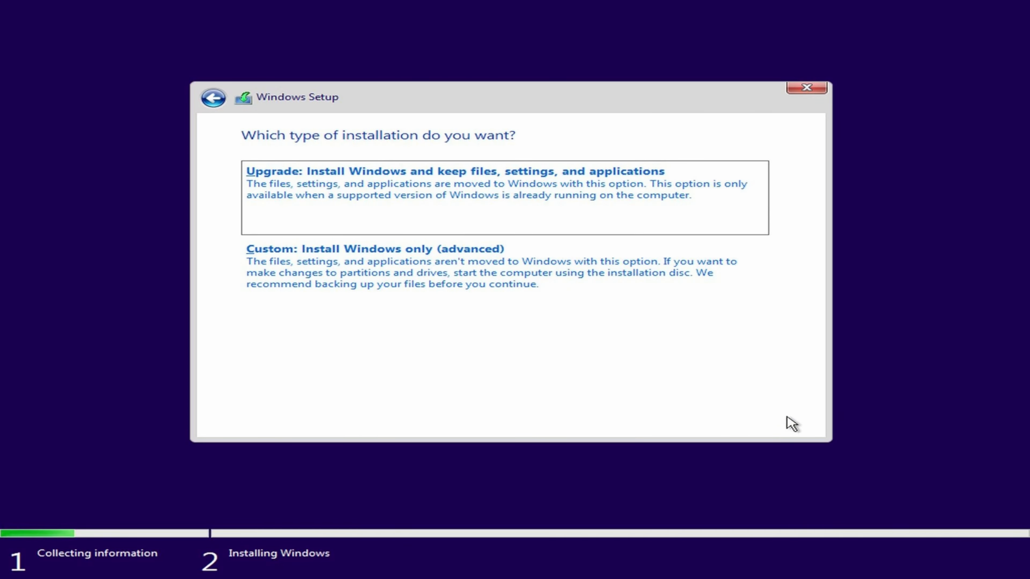
click(567, 310)
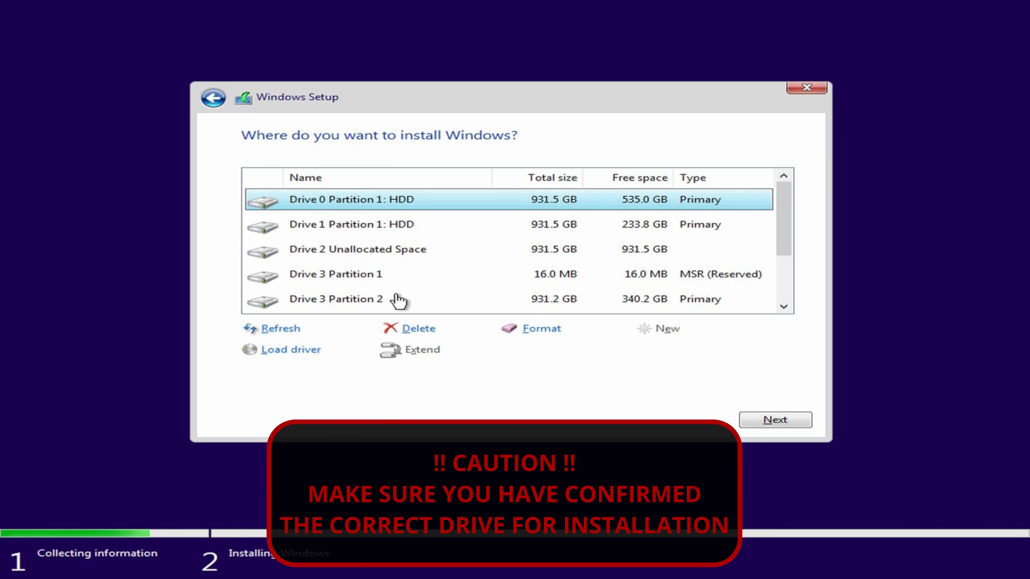
Step: Create a 953869 MB partition in Drive 2's unallocated space and install Windows on the new primary partition
click(388, 254)
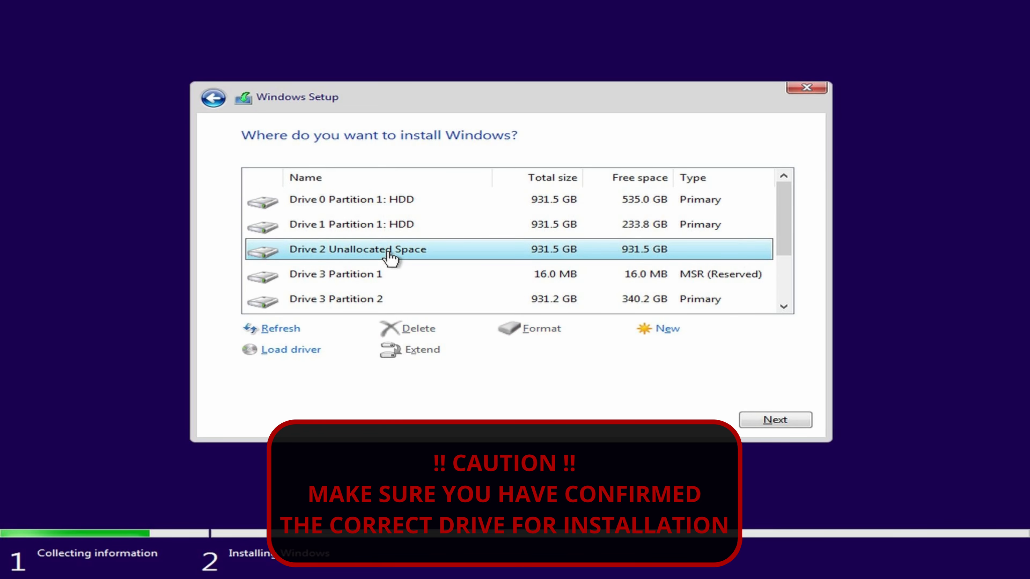
click(647, 327)
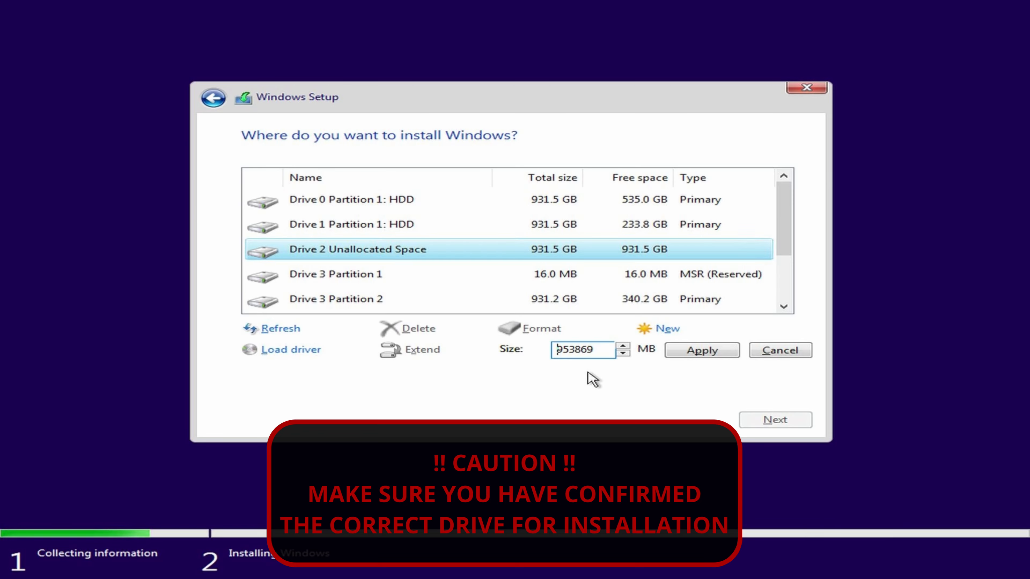
click(683, 351)
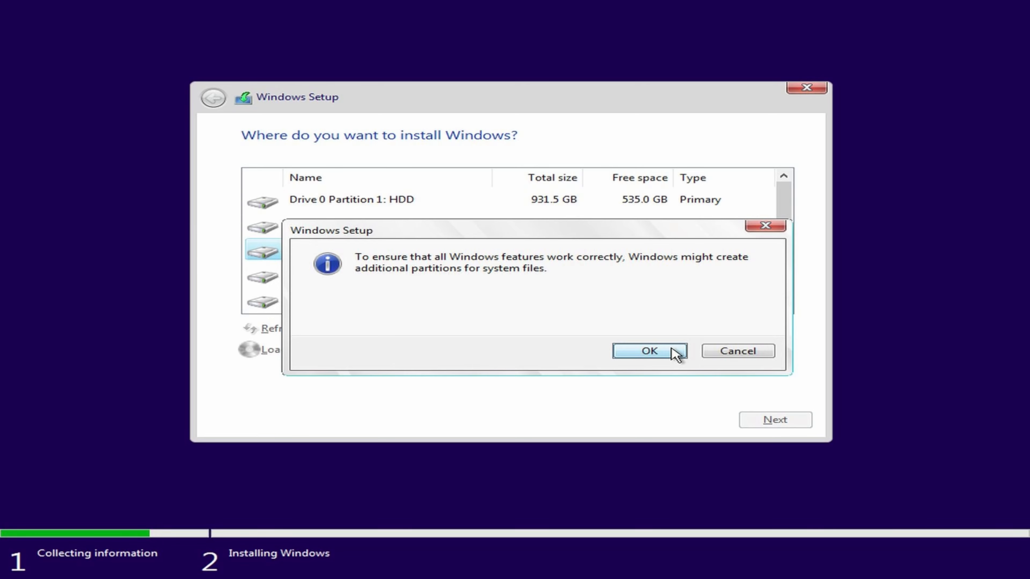
click(674, 351)
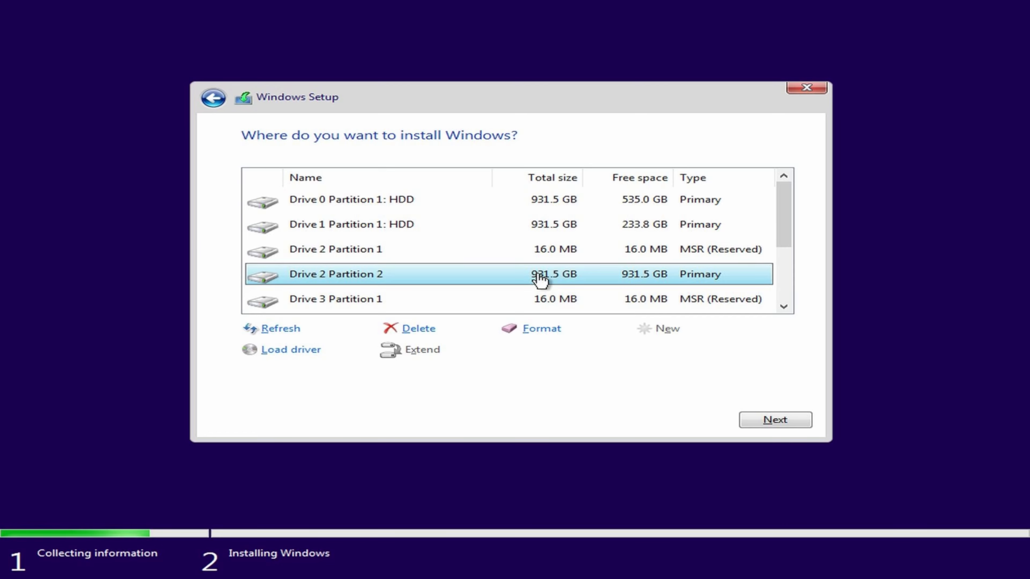
click(774, 420)
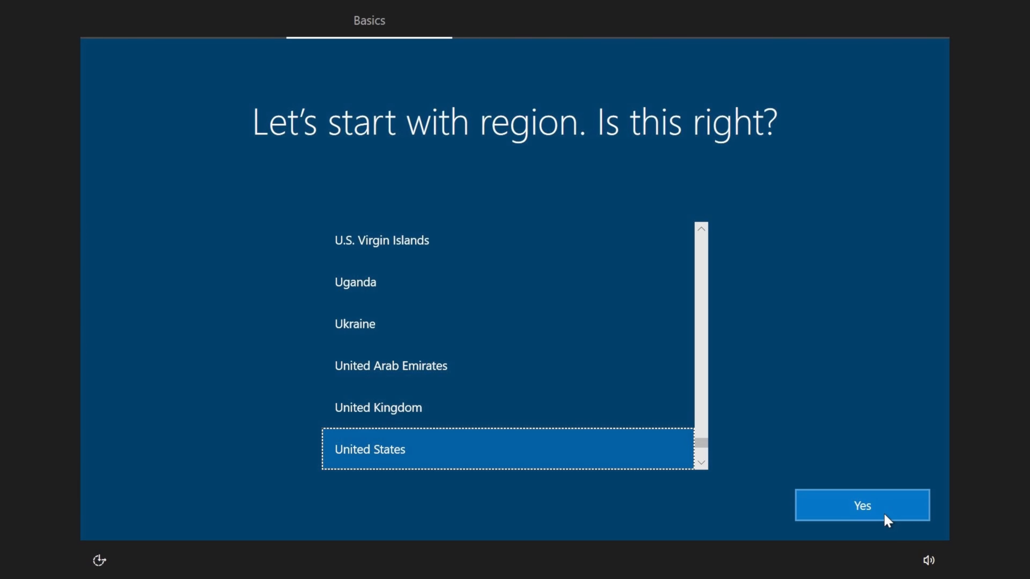
Step: Confirm United States as the region and US as the keyboard layout, skipping a second layout
click(879, 510)
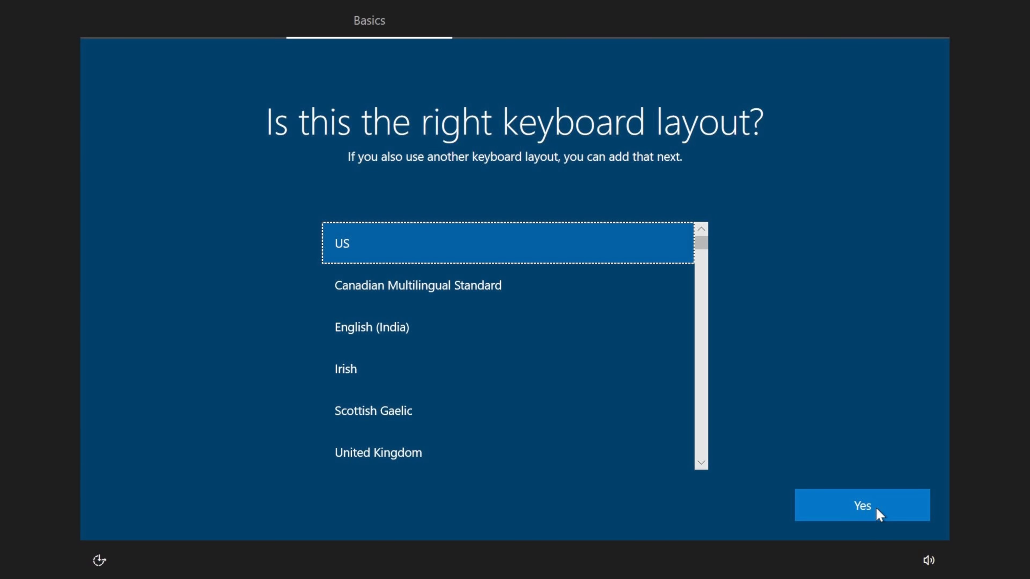
click(877, 510)
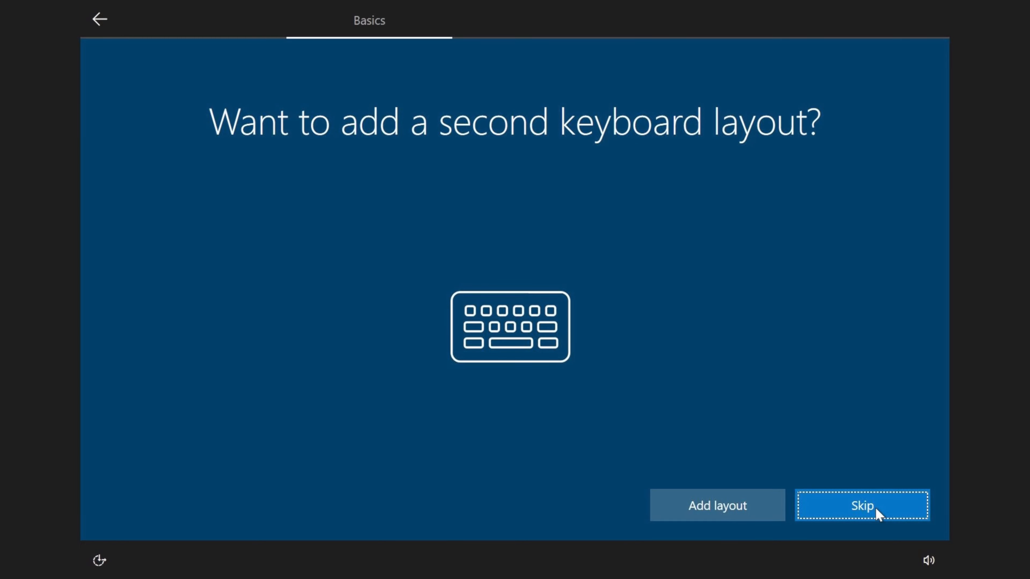
click(878, 514)
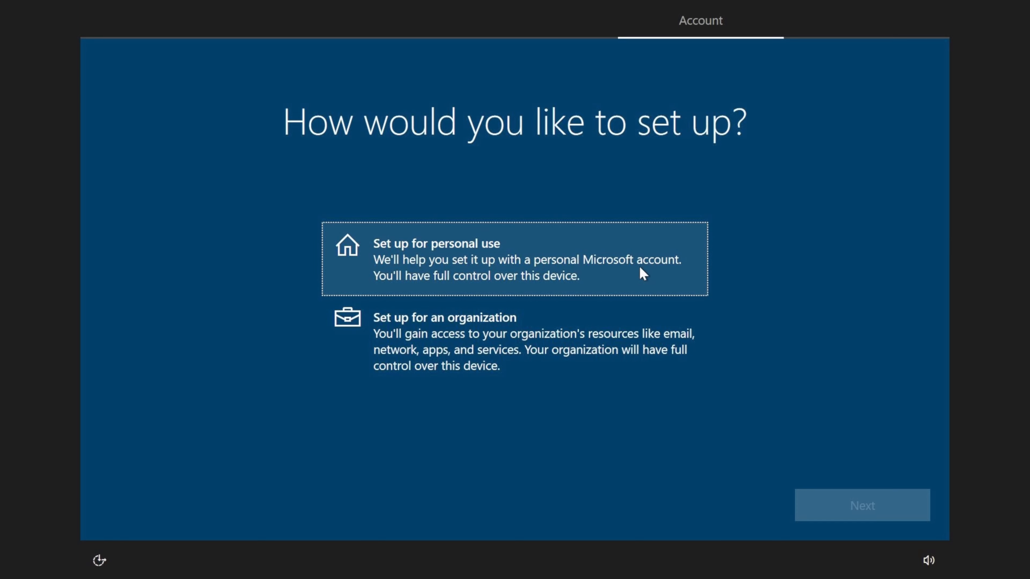
Step: Set up the PC for personal use with an offline account and the limited experience
click(643, 274)
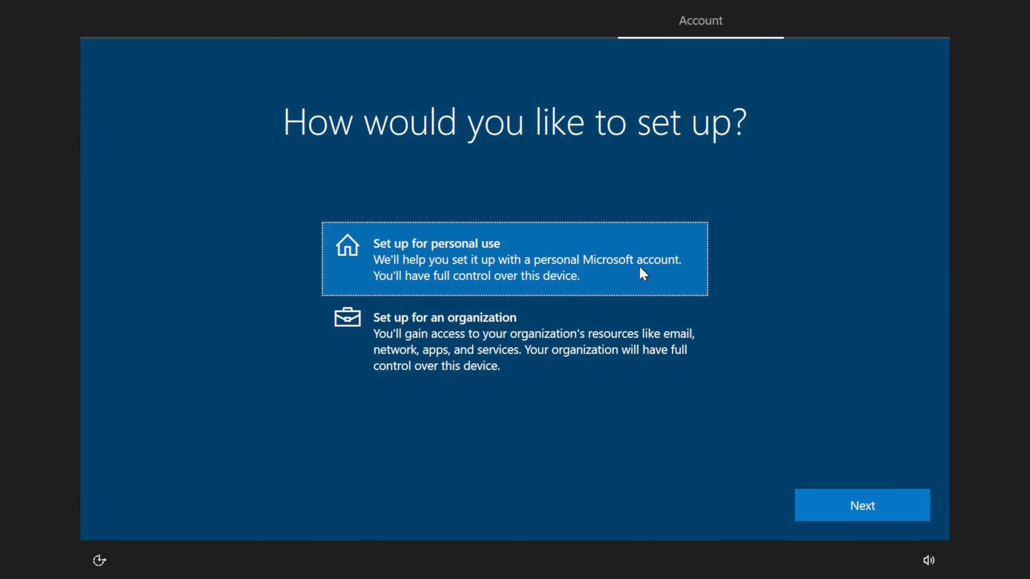
click(853, 513)
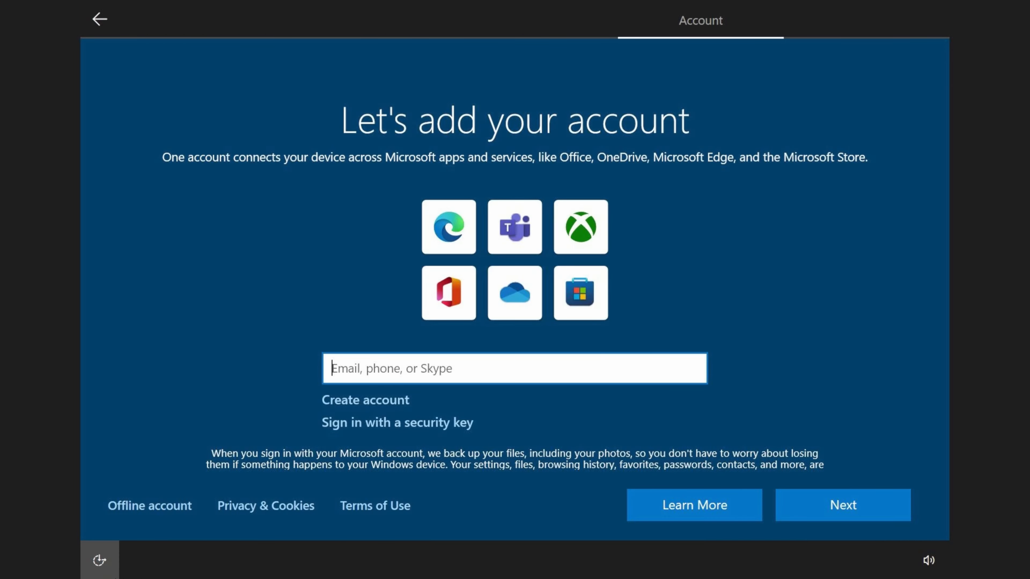
click(114, 515)
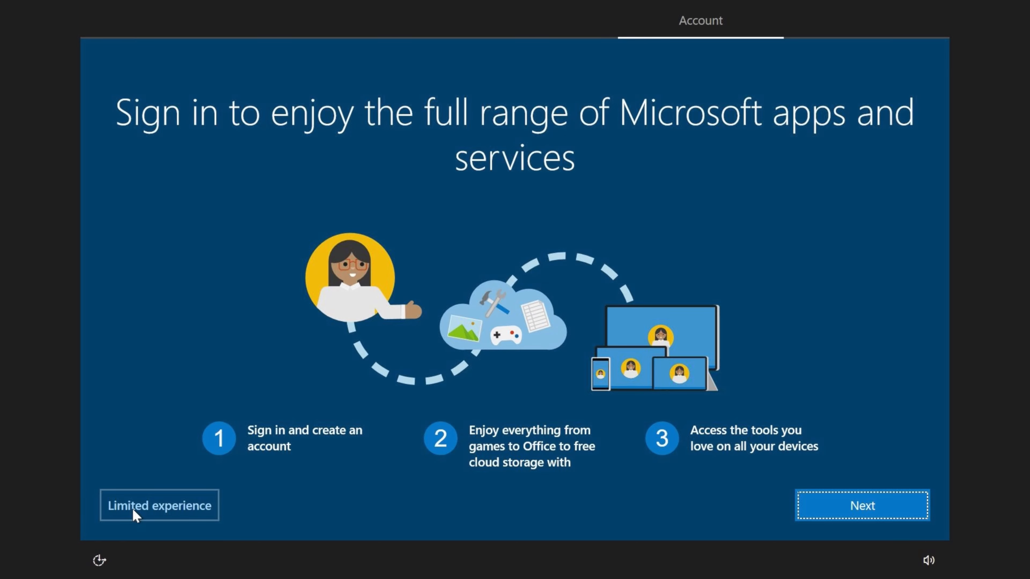
click(135, 514)
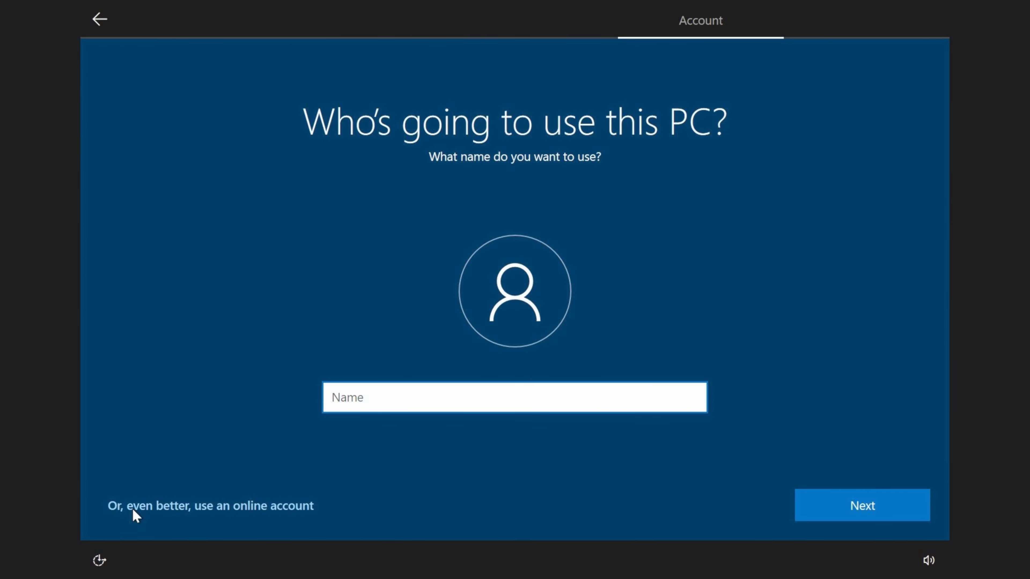
Step: Name the local account desktop and leave its password blank
text(desktop)
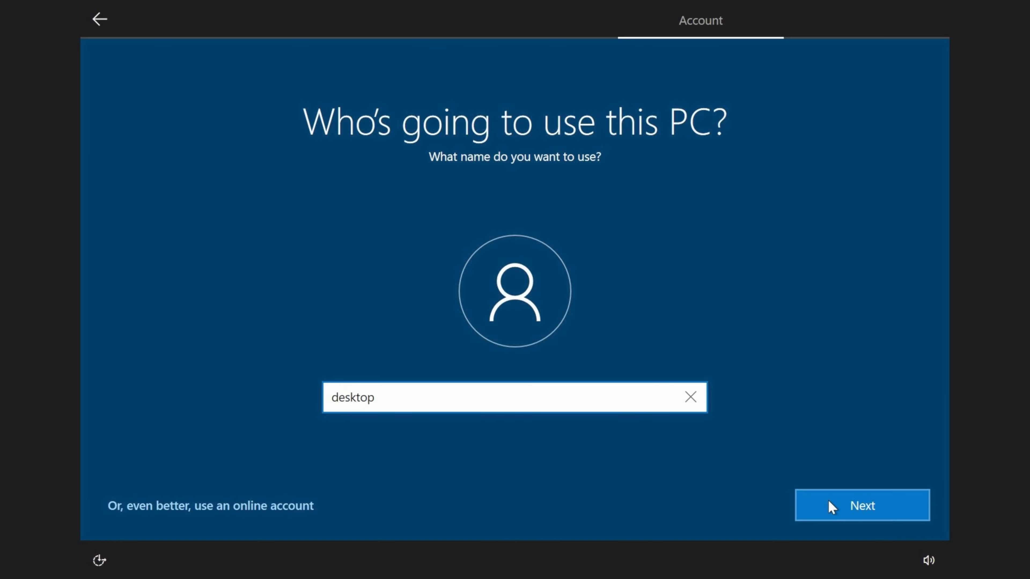
click(832, 507)
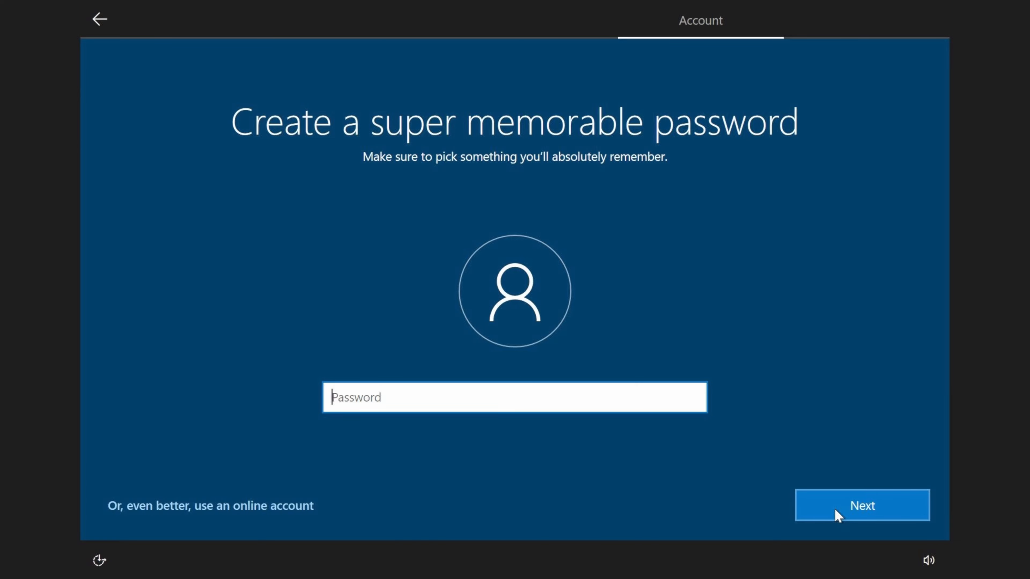
click(838, 515)
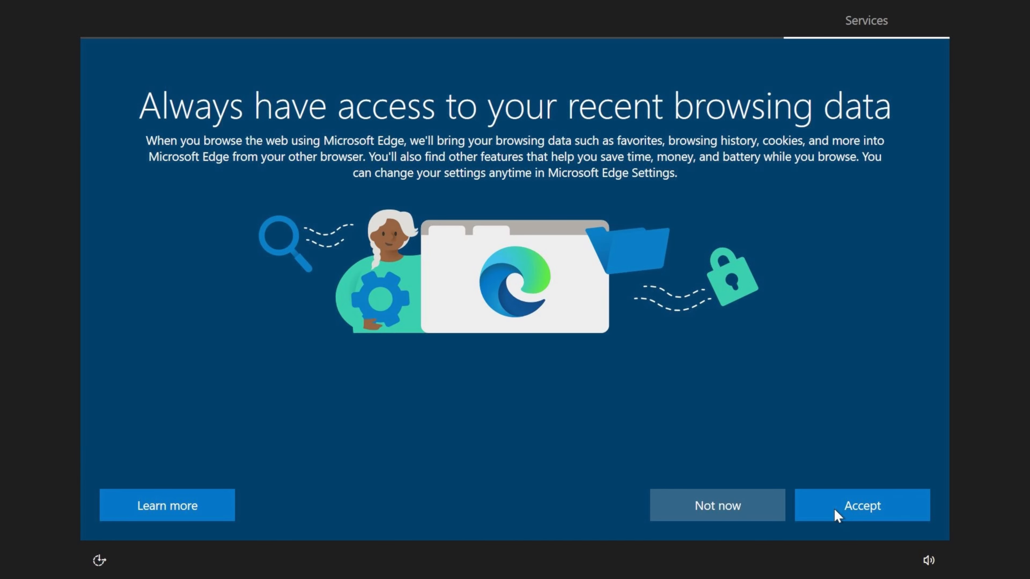